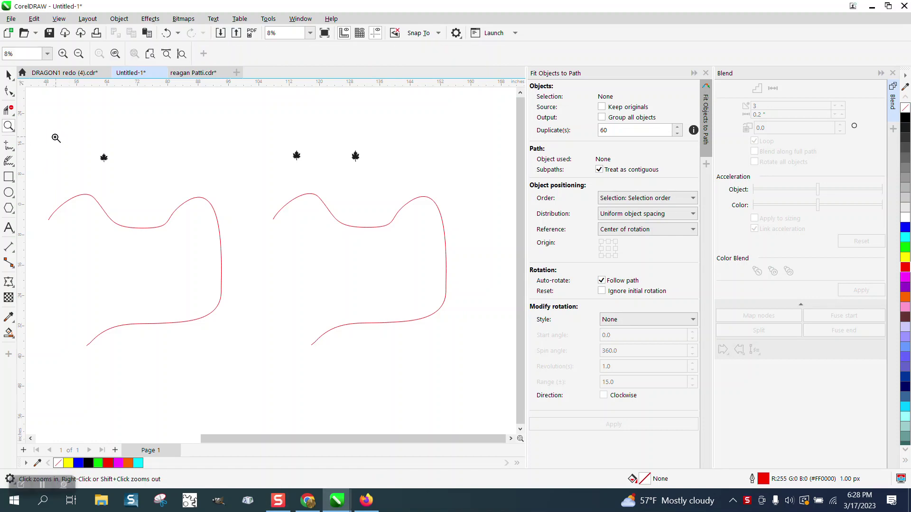
# Step: Fit 60 copies of the maple leaf along the left red curve with Fit Objects to Path
pyautogui.moveTo(53, 131); pyautogui.dragTo(484, 350)
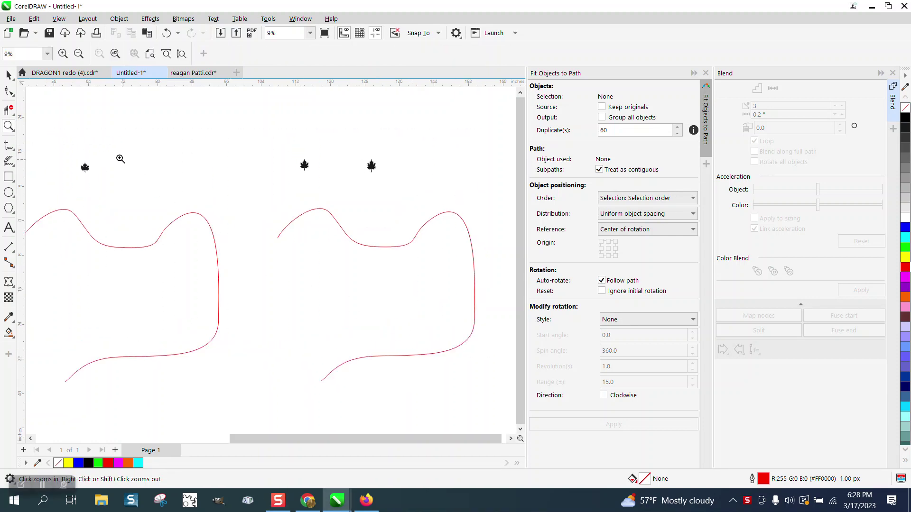
pyautogui.click(10, 75)
pyautogui.scroll(-1, 169, 131)
pyautogui.scroll(-1, 168, 131)
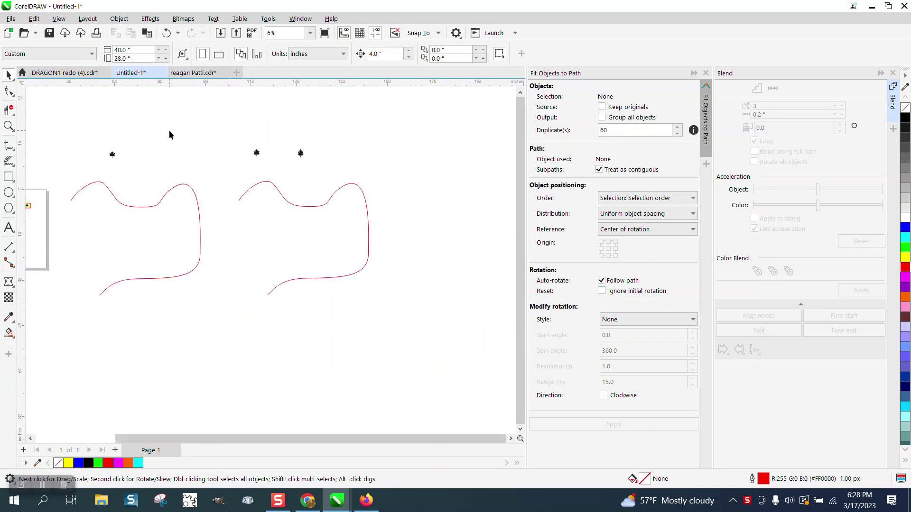
pyautogui.scroll(-1, 182, 169)
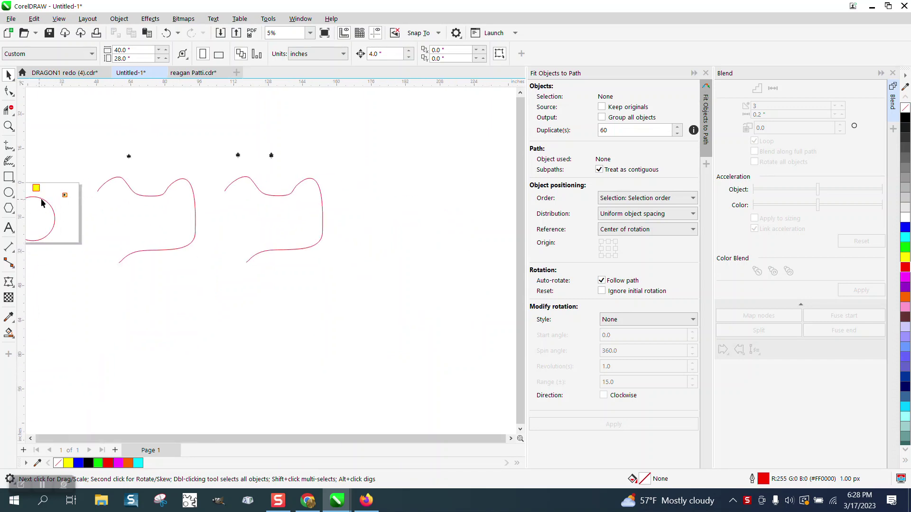
pyautogui.click(9, 126)
pyautogui.moveTo(88, 132); pyautogui.dragTo(342, 299)
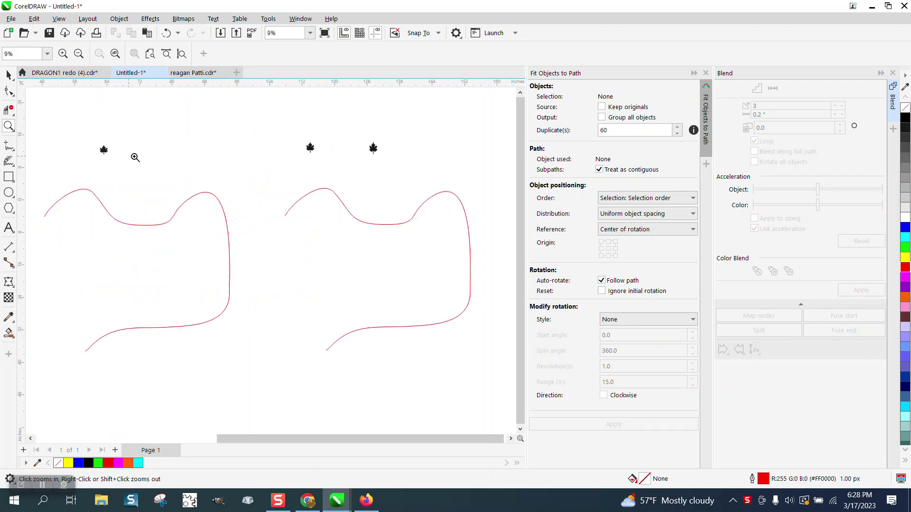
pyautogui.click(8, 74)
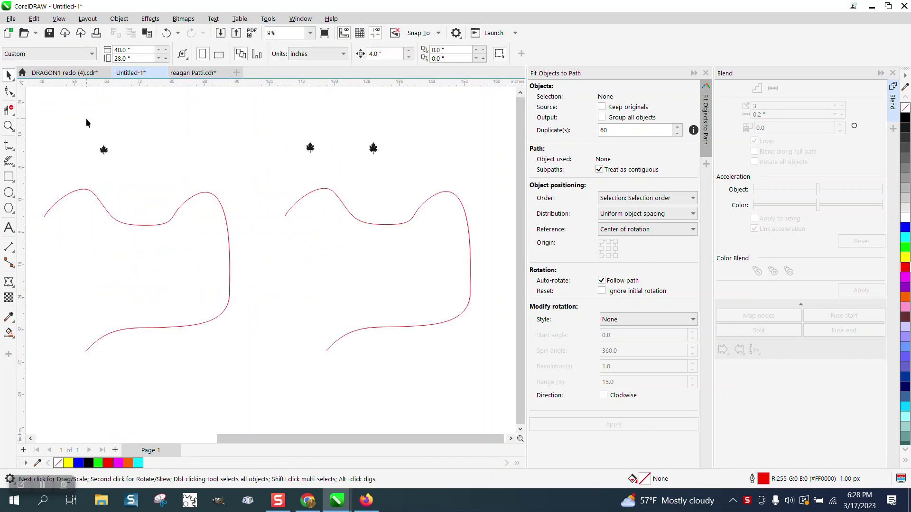
pyautogui.click(104, 151)
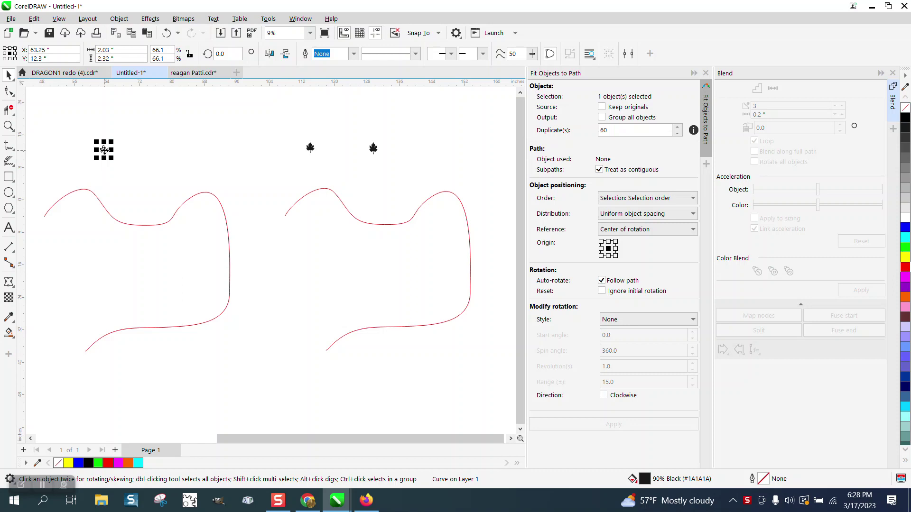
pyautogui.keyDown('shift'); pyautogui.click(157, 224); pyautogui.keyUp('shift')
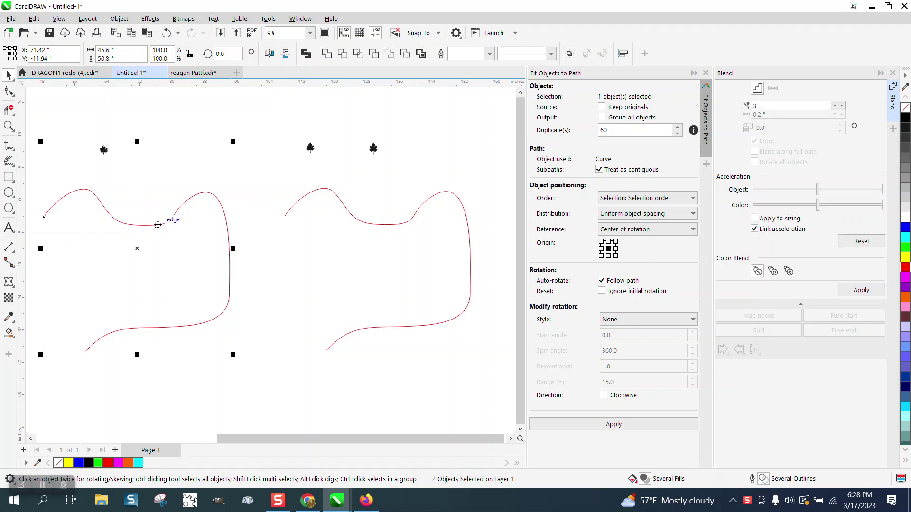
pyautogui.click(610, 426)
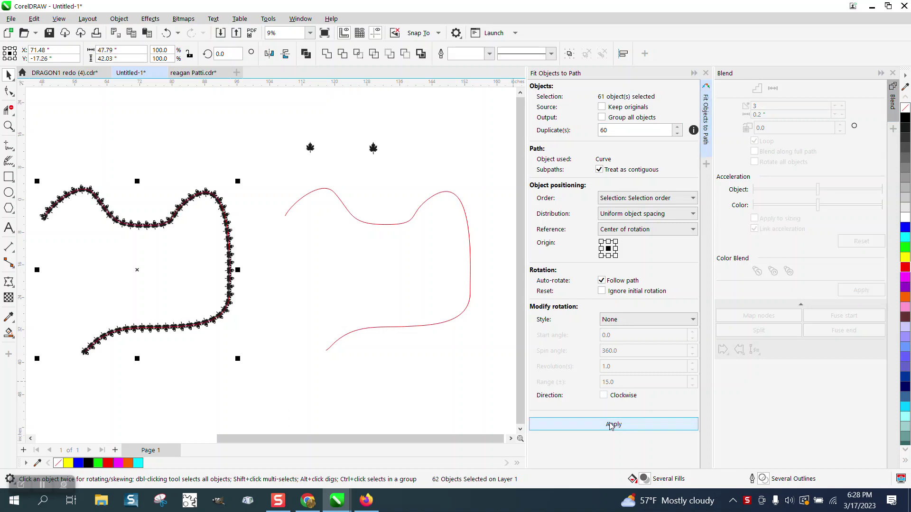
pyautogui.click(8, 126)
pyautogui.moveTo(42, 163); pyautogui.dragTo(176, 243)
pyautogui.scroll(-2, 178, 242)
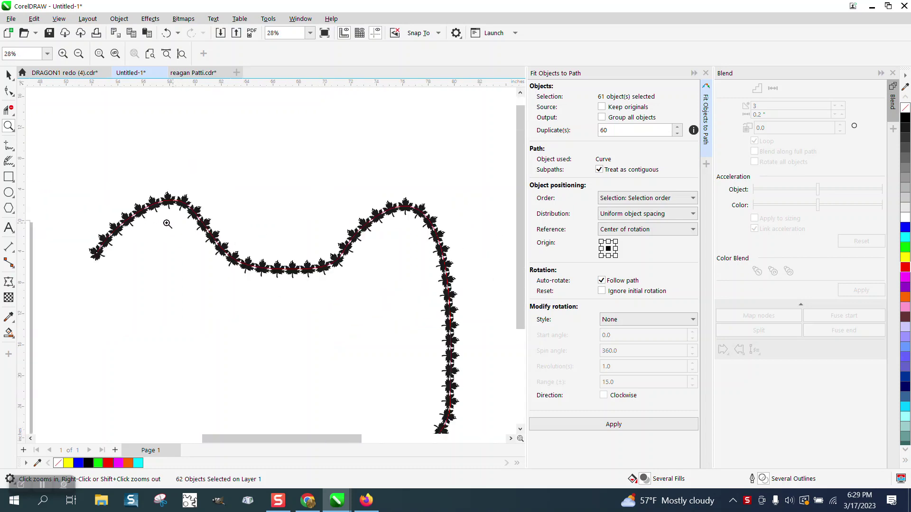
pyautogui.scroll(-2, 166, 226)
pyautogui.scroll(-1, 136, 193)
pyautogui.click(7, 77)
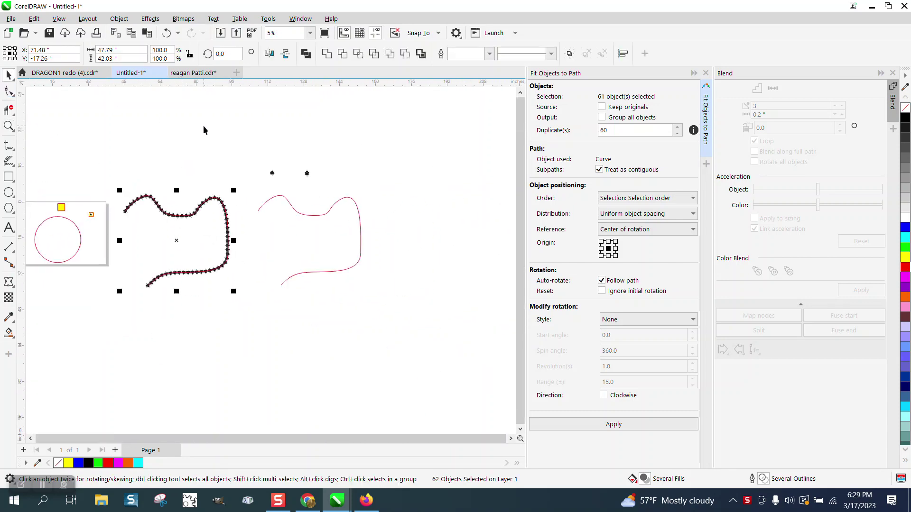
# Step: Blend the two maple leaves above the right curve using 59 steps
pyautogui.moveTo(224, 141); pyautogui.dragTo(338, 190)
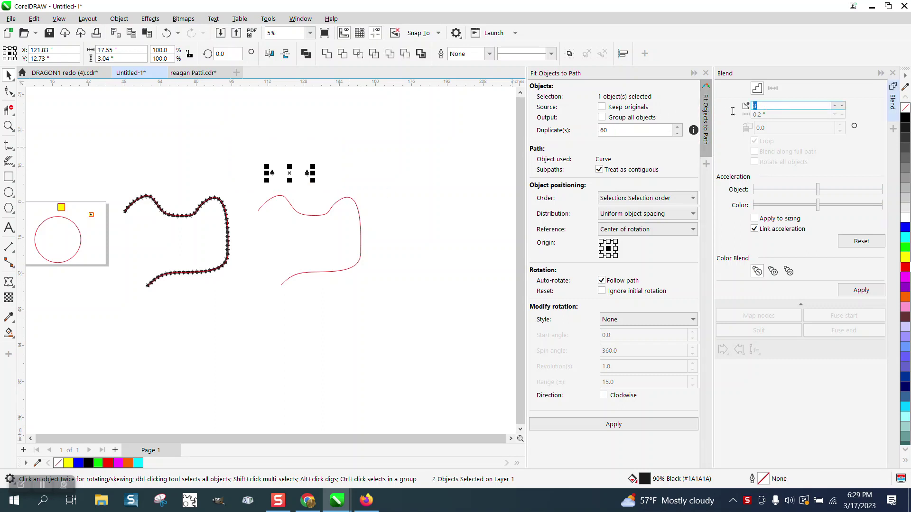
pyautogui.write('60')
pyautogui.press('BackSpace')
pyautogui.press('BackSpace')
pyautogui.click(860, 289)
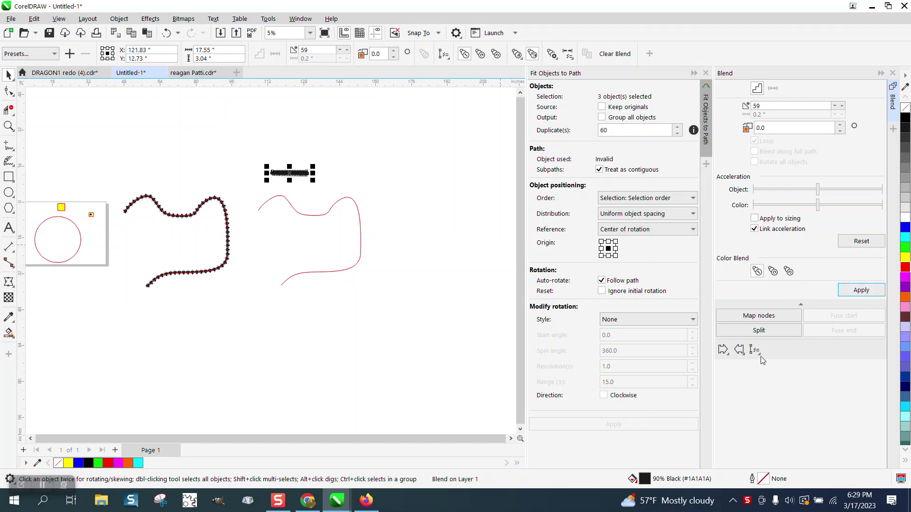
pyautogui.click(760, 354)
# Step: Attach the leaf blend to the right red curve, spread along its full path
pyautogui.click(776, 365)
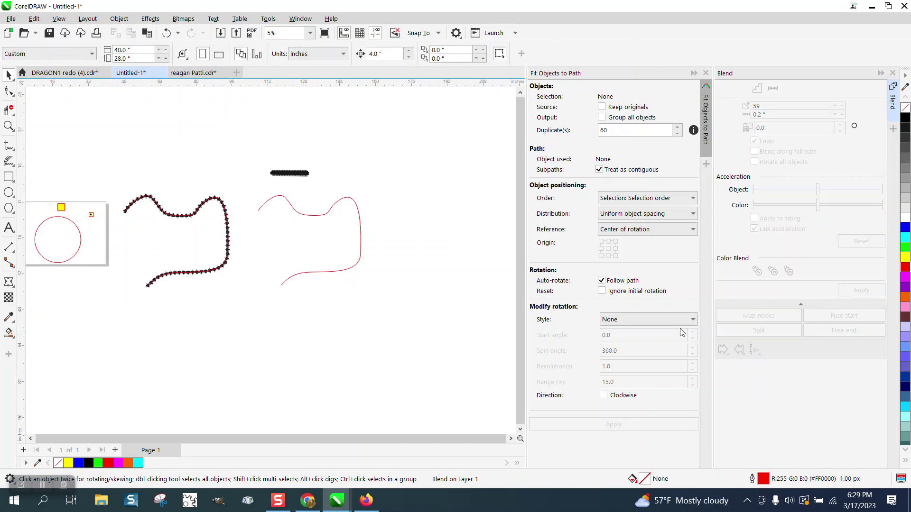
pyautogui.click(357, 201)
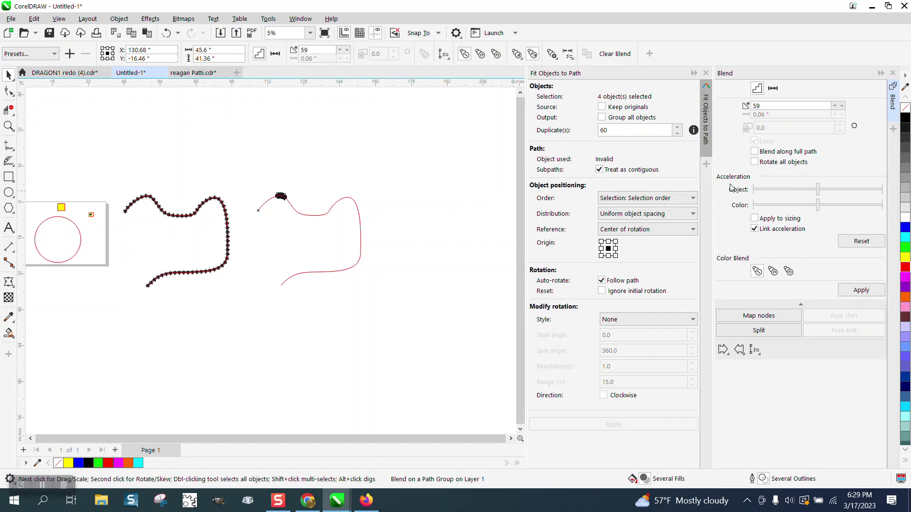
pyautogui.click(855, 292)
# Step: Zoom in and out to inspect both leaf garlands closely
pyautogui.click(8, 126)
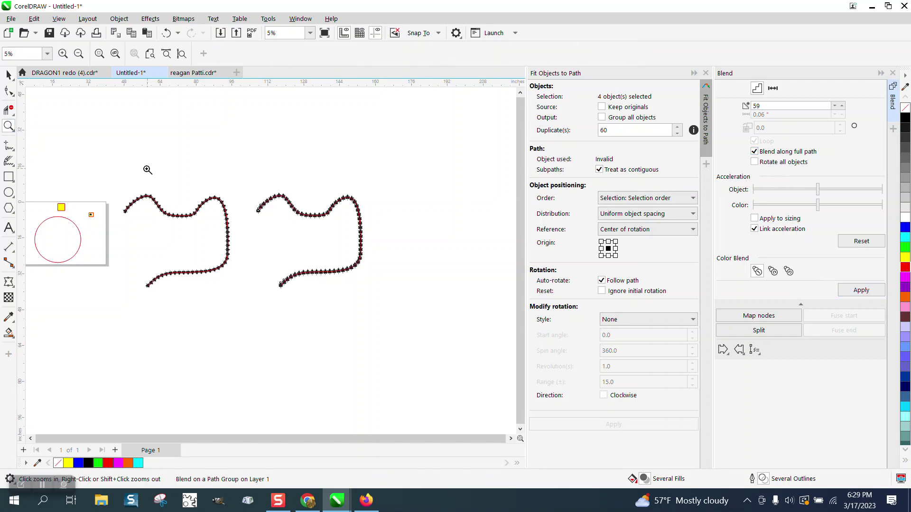
pyautogui.click(410, 244)
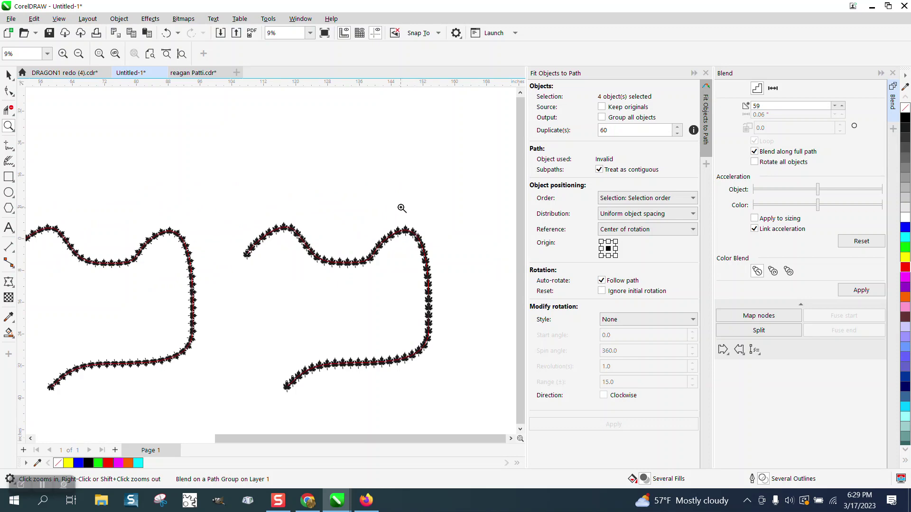
pyautogui.rightClick(363, 213)
pyautogui.moveTo(143, 230); pyautogui.dragTo(206, 264)
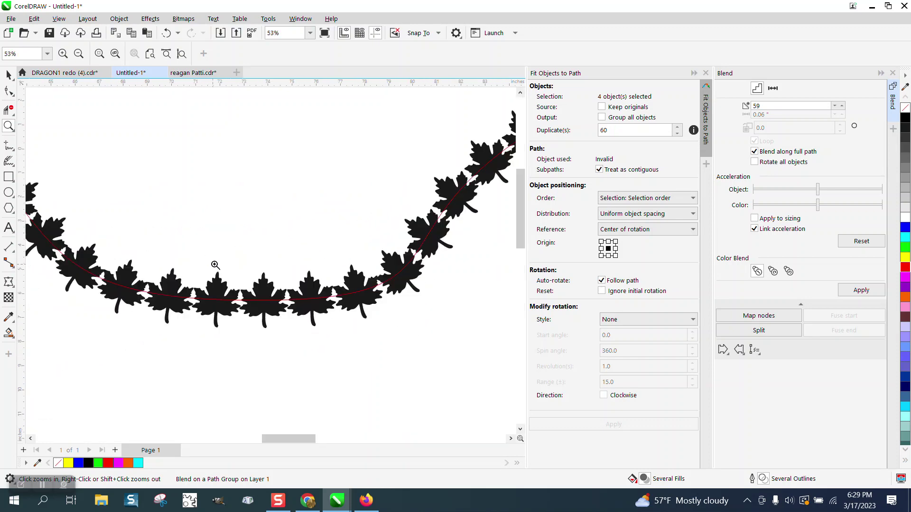
pyautogui.rightClick(300, 271)
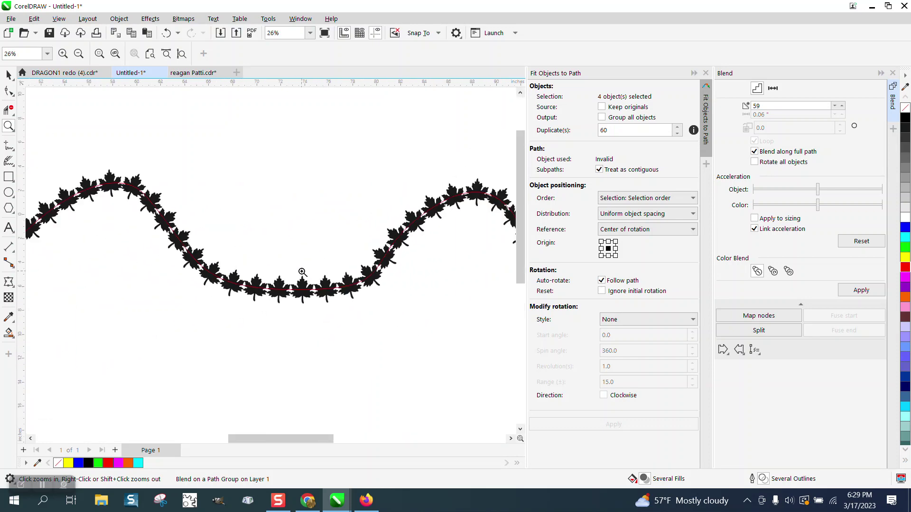
pyautogui.rightClick(289, 248)
pyautogui.moveTo(422, 217); pyautogui.dragTo(500, 283)
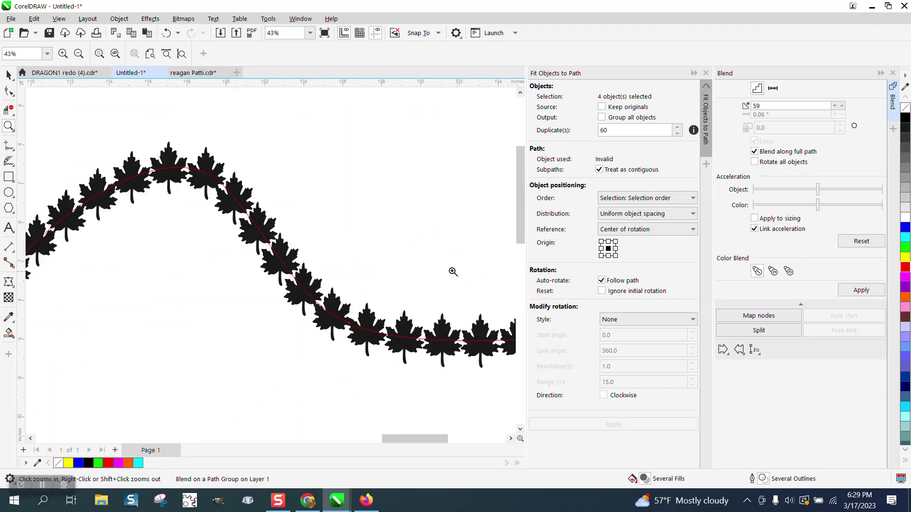
pyautogui.rightClick(327, 267)
pyautogui.rightClick(339, 217)
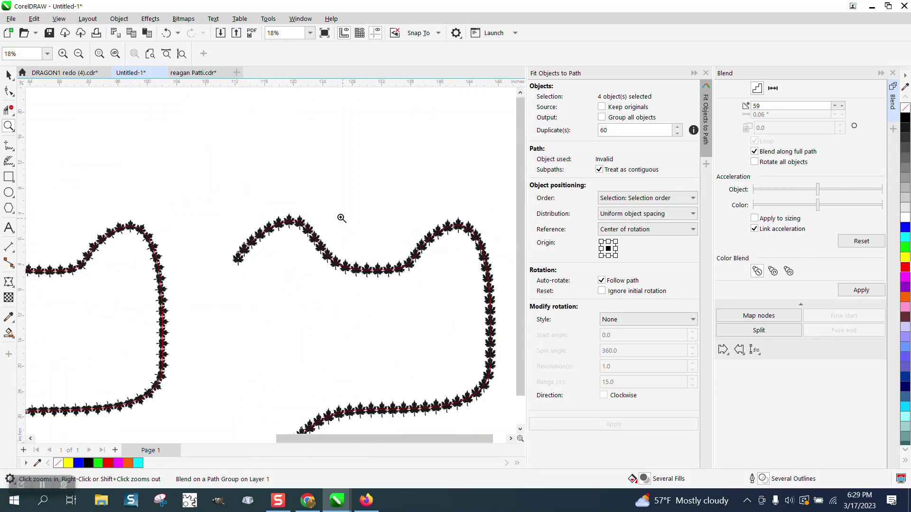
# Step: Undo the blend and reapply it along the full path with all leaves rotated
pyautogui.click(166, 34)
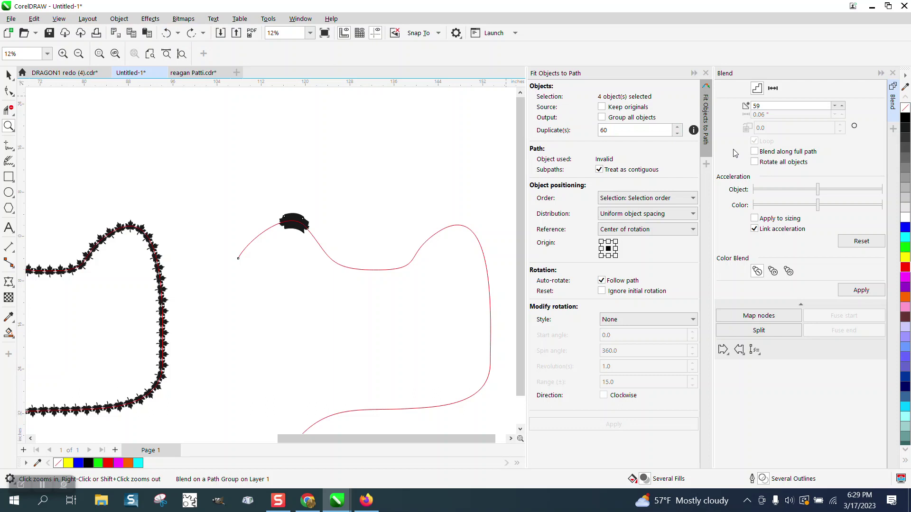
pyautogui.click(755, 152)
pyautogui.click(847, 290)
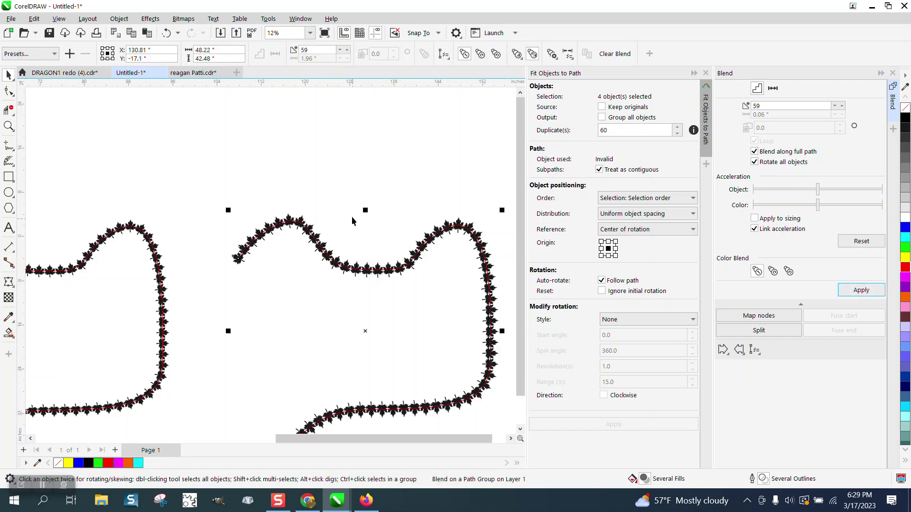
pyautogui.click(356, 173)
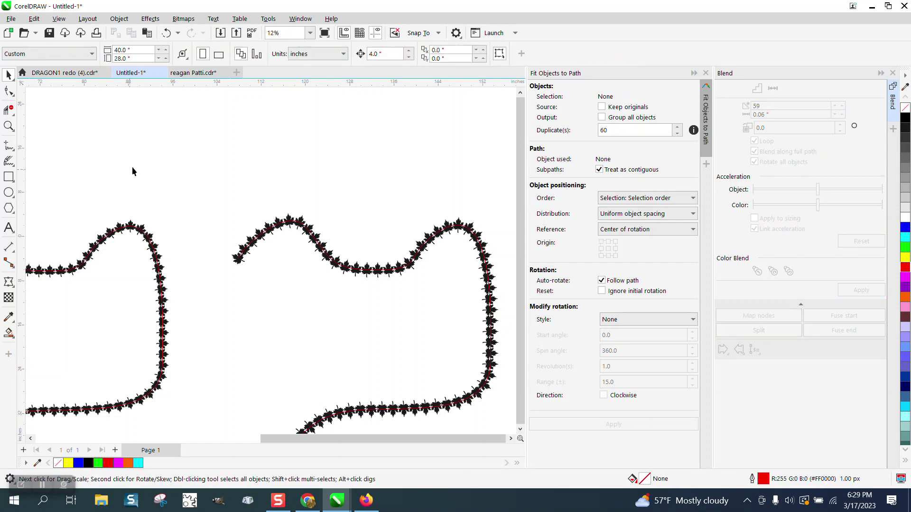
pyautogui.scroll(-2, 132, 167)
pyautogui.click(9, 127)
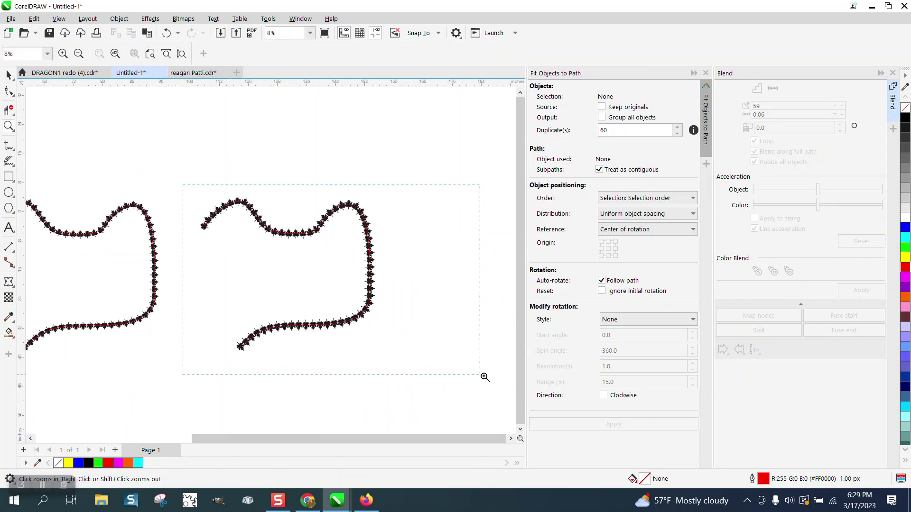
pyautogui.moveTo(183, 187); pyautogui.dragTo(484, 376)
pyautogui.rightClick(363, 277)
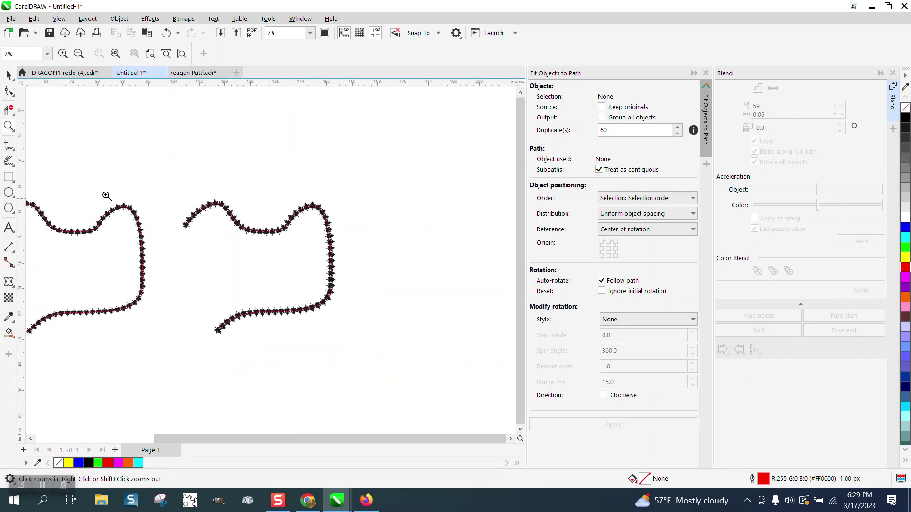
pyautogui.moveTo(148, 182); pyautogui.dragTo(411, 346)
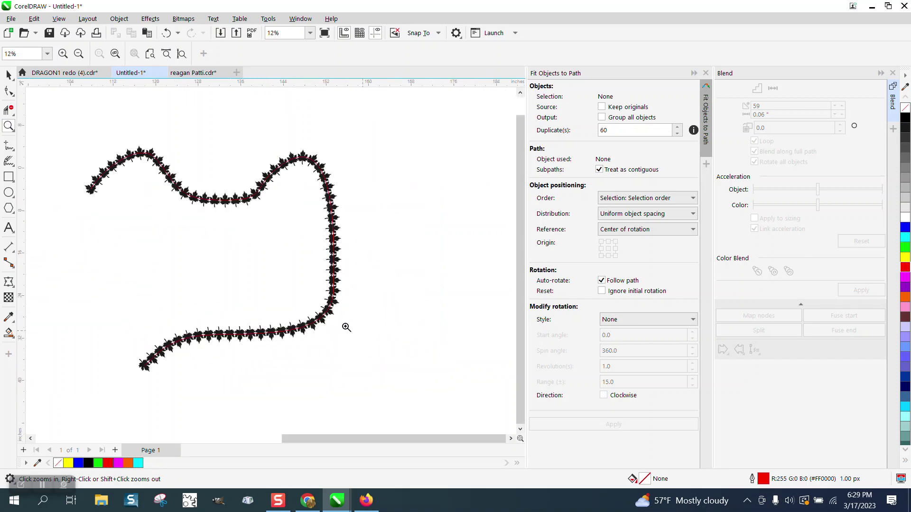
pyautogui.click(8, 75)
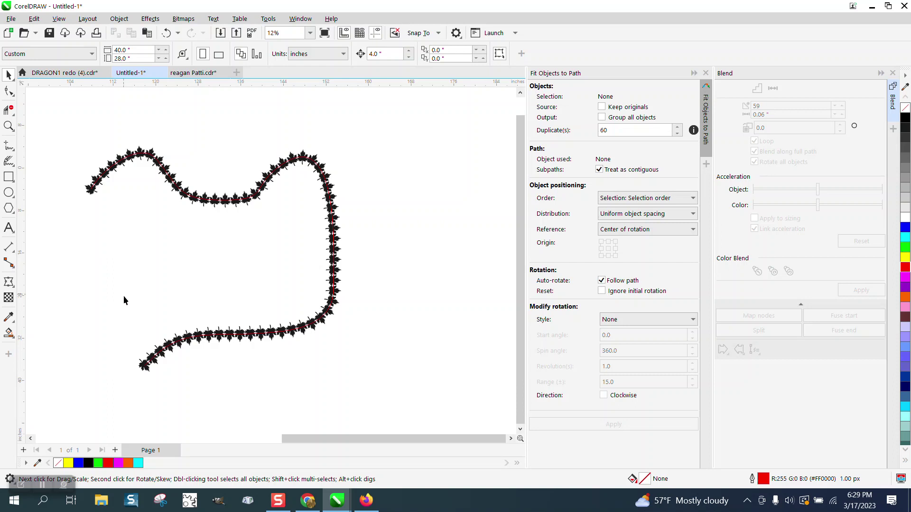
pyautogui.click(145, 362)
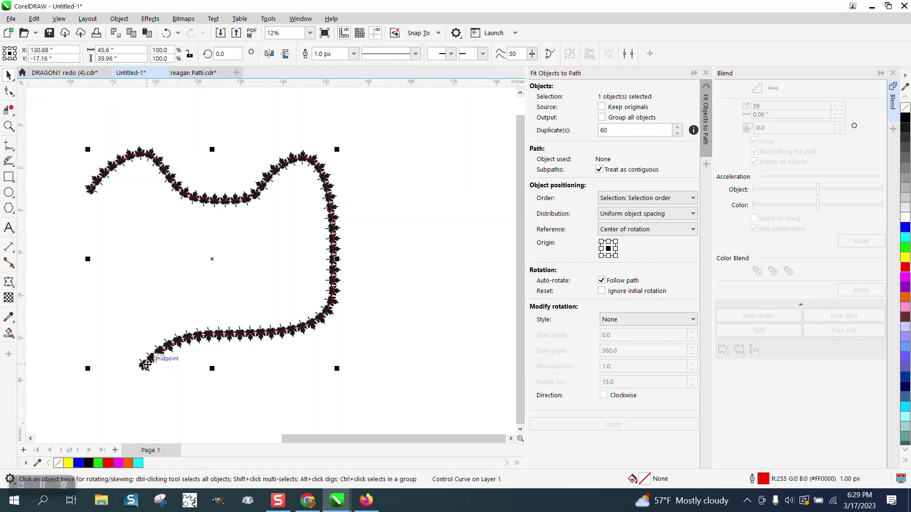
pyautogui.click(8, 126)
# Step: Reshape the right garland's path by moving its end, corner and start nodes and bending segments
pyautogui.moveTo(119, 315); pyautogui.dragTo(337, 377)
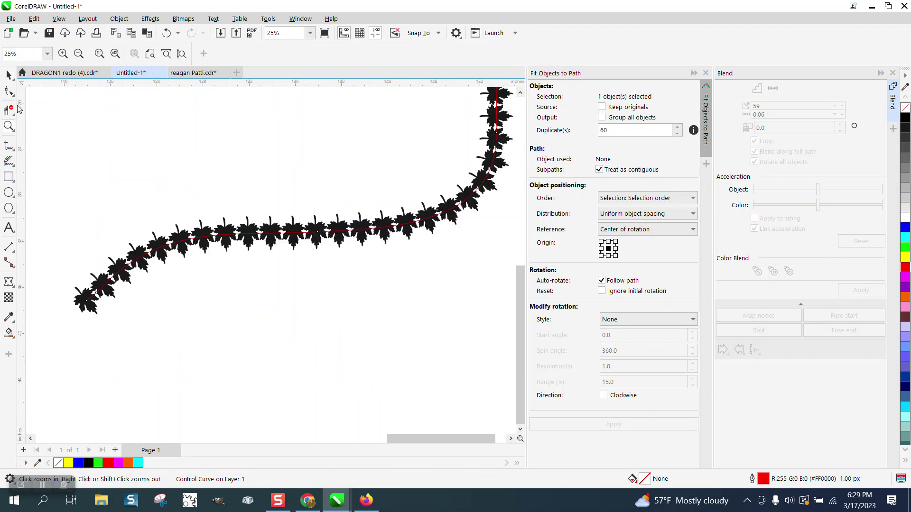
pyautogui.click(10, 91)
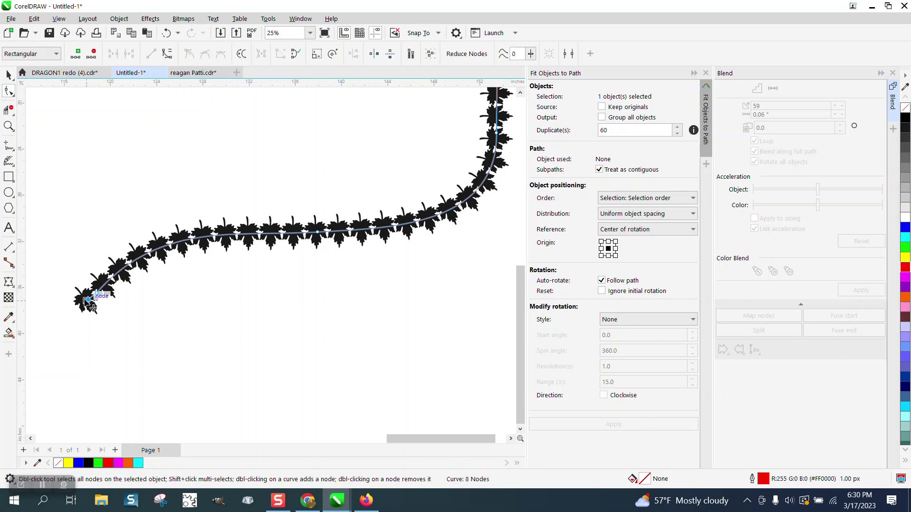
pyautogui.moveTo(87, 301)
pyautogui.mouseDown()
pyautogui.moveTo(48, 314)
pyautogui.moveTo(74, 362)
pyautogui.mouseUp()
pyautogui.scroll(-1, 102, 242)
pyautogui.scroll(-1, 272, 253)
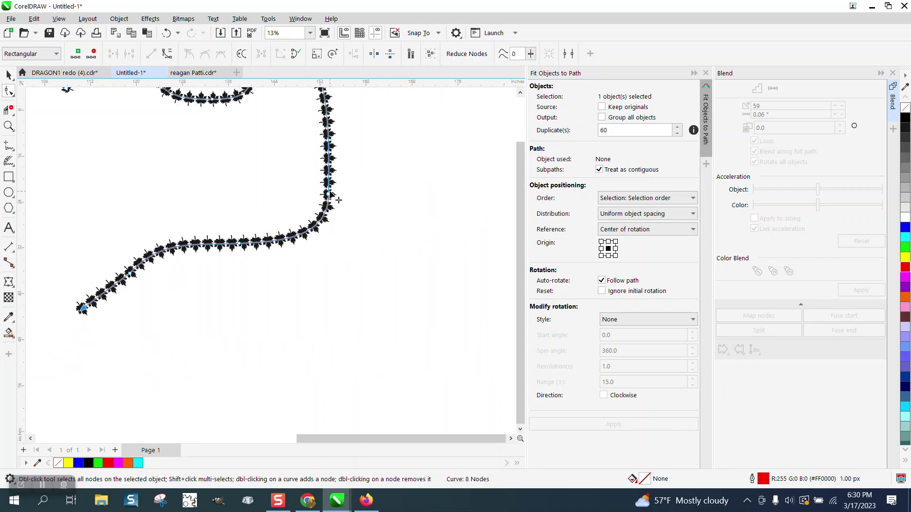
pyautogui.moveTo(338, 204); pyautogui.dragTo(376, 203)
pyautogui.scroll(-1, 376, 203)
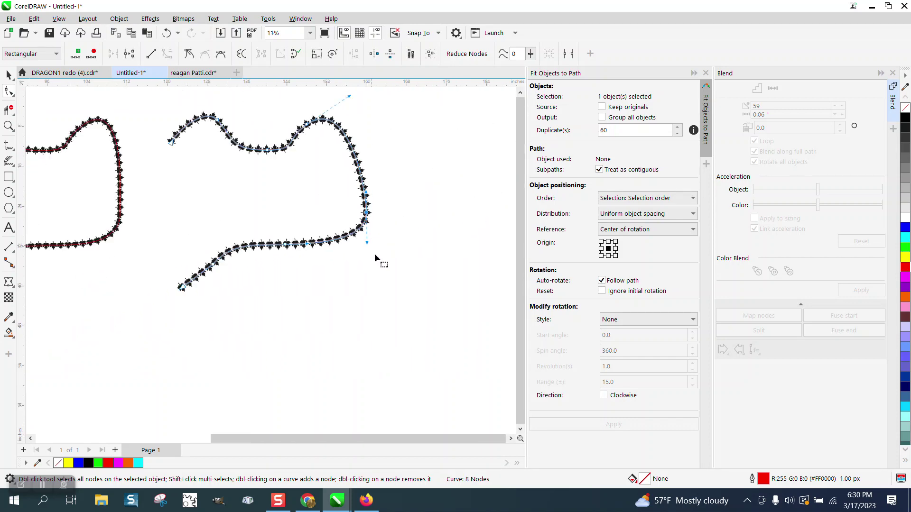
pyautogui.scroll(-1, 375, 259)
pyautogui.moveTo(303, 184); pyautogui.dragTo(304, 207)
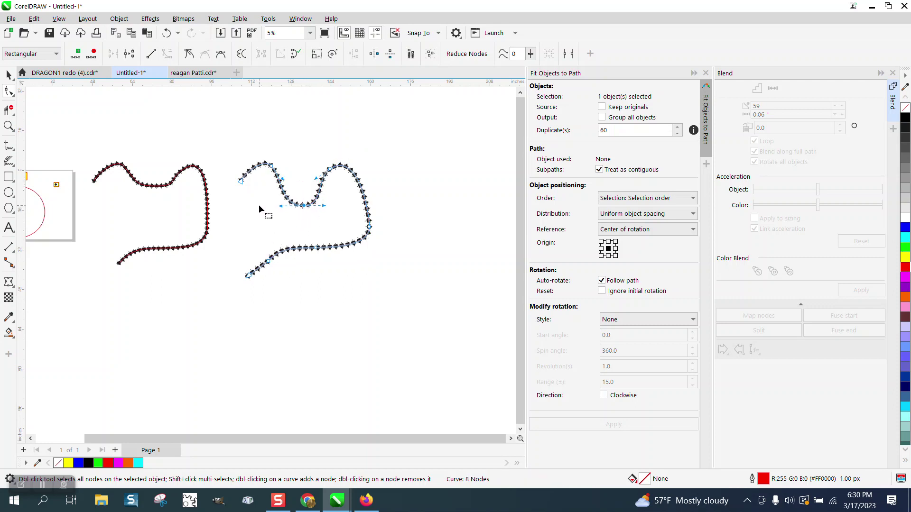
pyautogui.moveTo(242, 183); pyautogui.dragTo(225, 207)
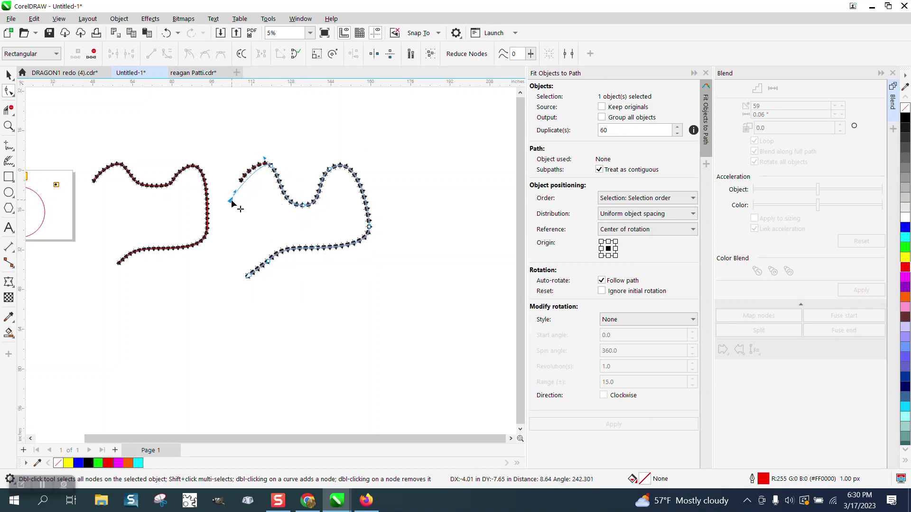
pyautogui.moveTo(263, 158); pyautogui.dragTo(241, 138)
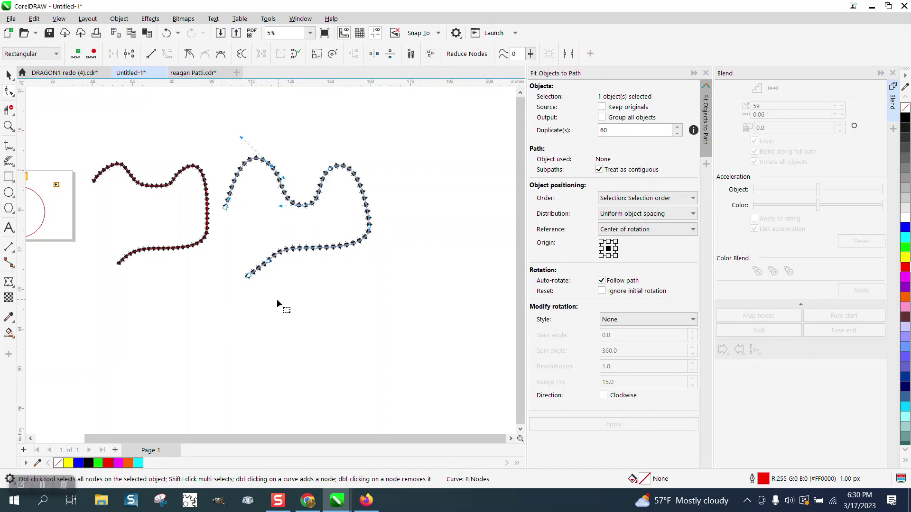
pyautogui.press('space')
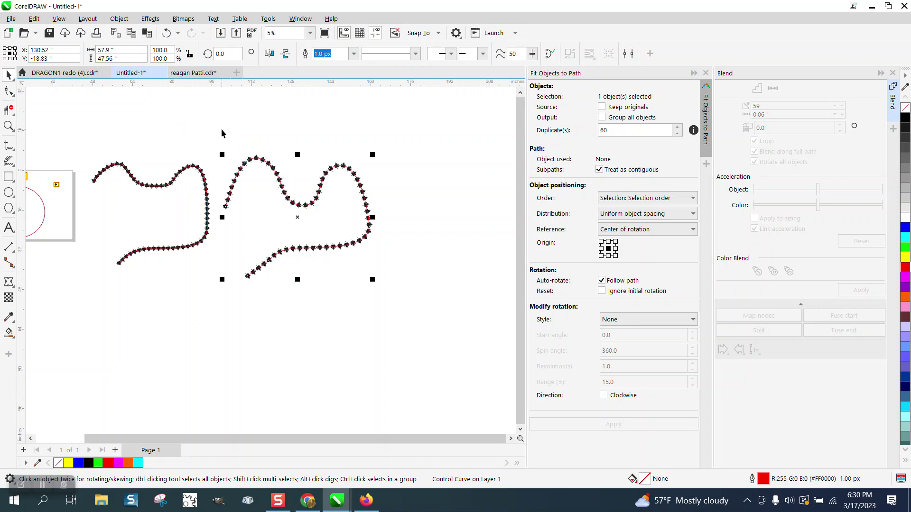
# Step: Break the reshaped leaf blend apart using Object > Break Blend Apart
pyautogui.moveTo(221, 139); pyautogui.dragTo(292, 273)
pyautogui.moveTo(410, 290); pyautogui.dragTo(411, 289)
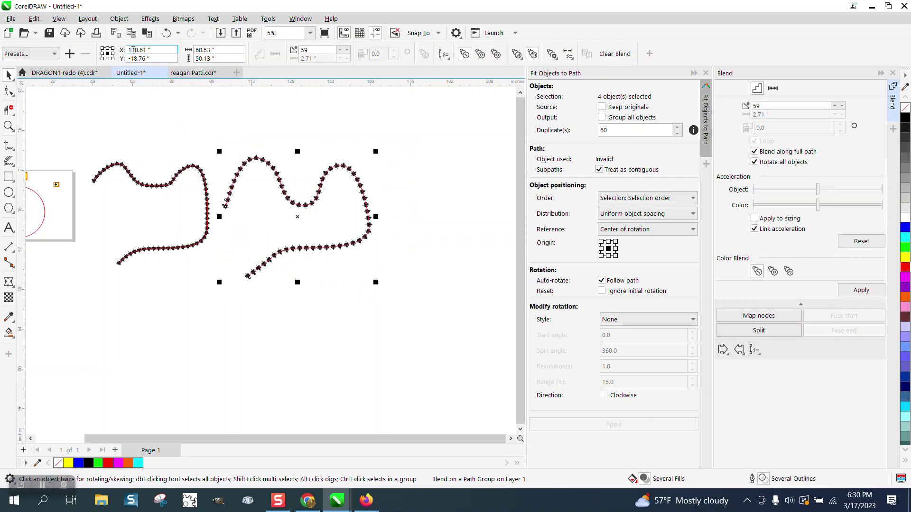
pyautogui.click(119, 19)
pyautogui.click(146, 273)
# Step: Select the right leaf curve, check the Object menu's grouping options, then deselect
pyautogui.click(292, 250)
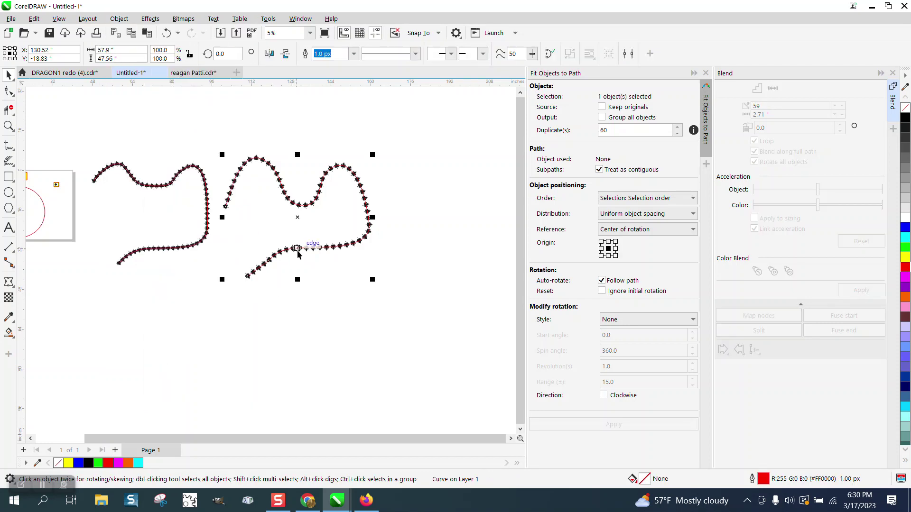
pyautogui.click(119, 19)
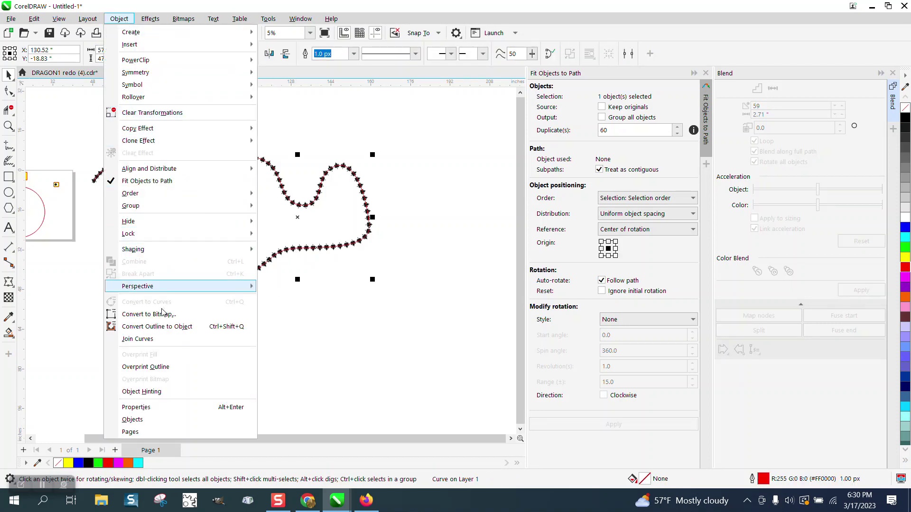
pyautogui.moveTo(130, 206)
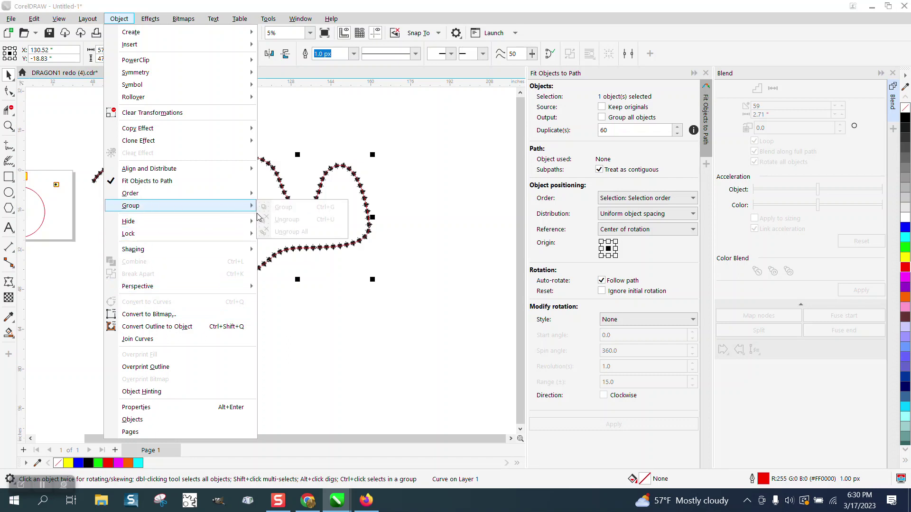
pyautogui.click(257, 146)
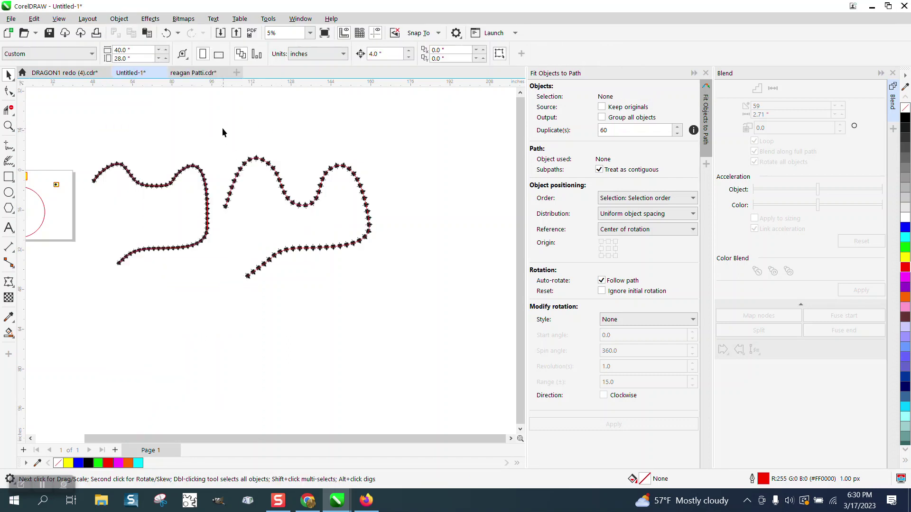
# Step: Ungroup the broken-apart blend pieces with Object > Group > Ungroup
pyautogui.moveTo(431, 304); pyautogui.dragTo(431, 304)
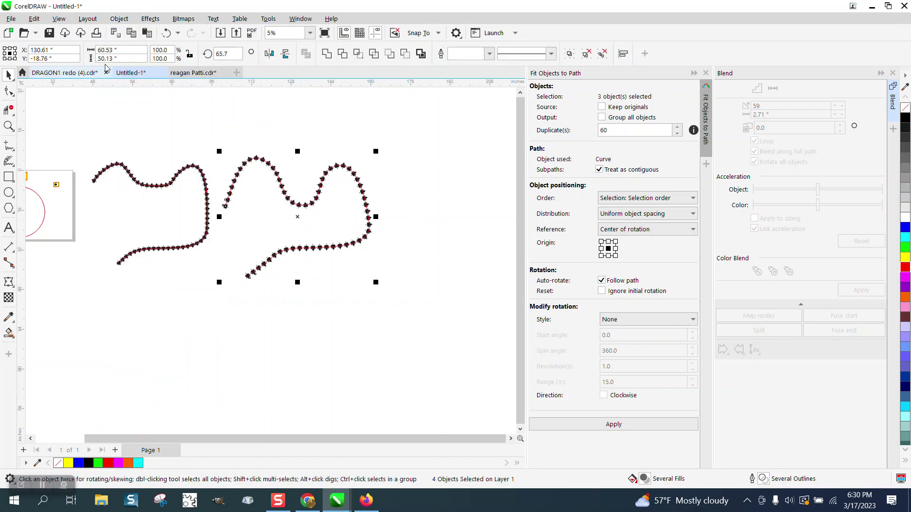
pyautogui.click(118, 19)
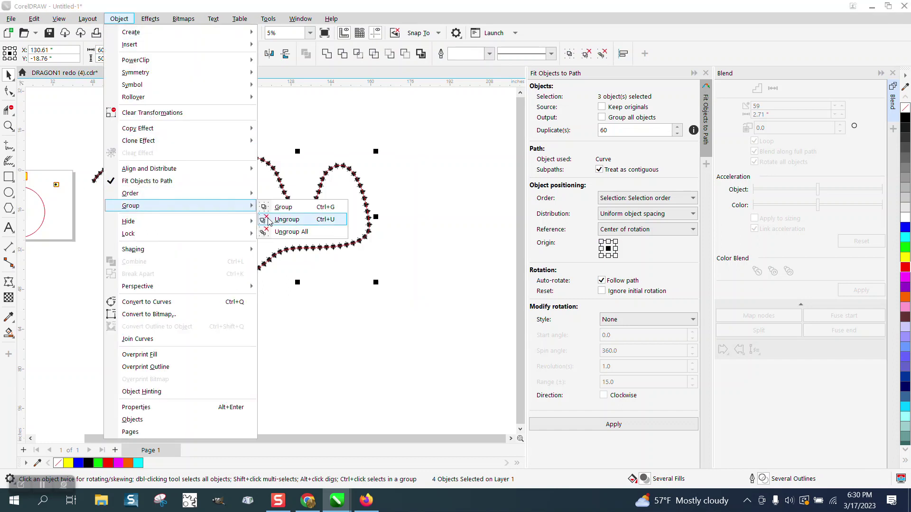
pyautogui.click(277, 218)
pyautogui.click(226, 209)
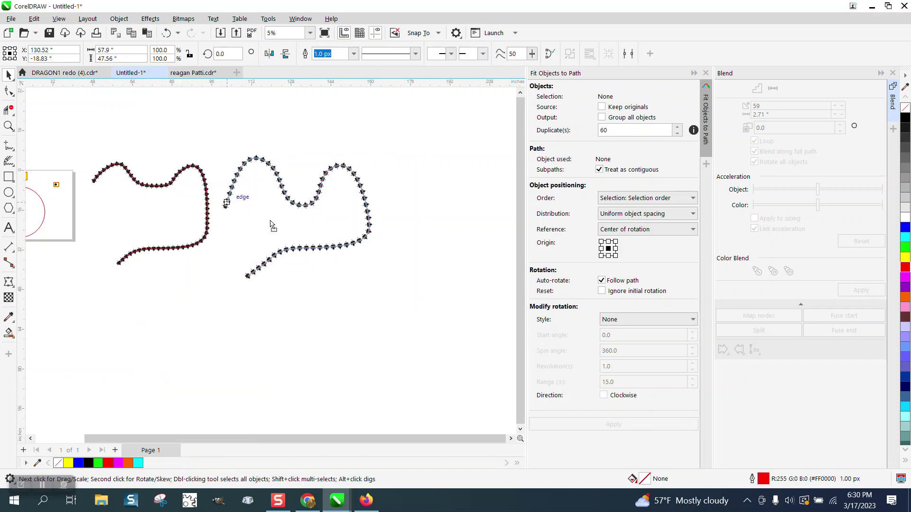
# Step: Drag both red guide curves out from beneath the leaf garlands
pyautogui.moveTo(227, 207); pyautogui.dragTo(383, 271)
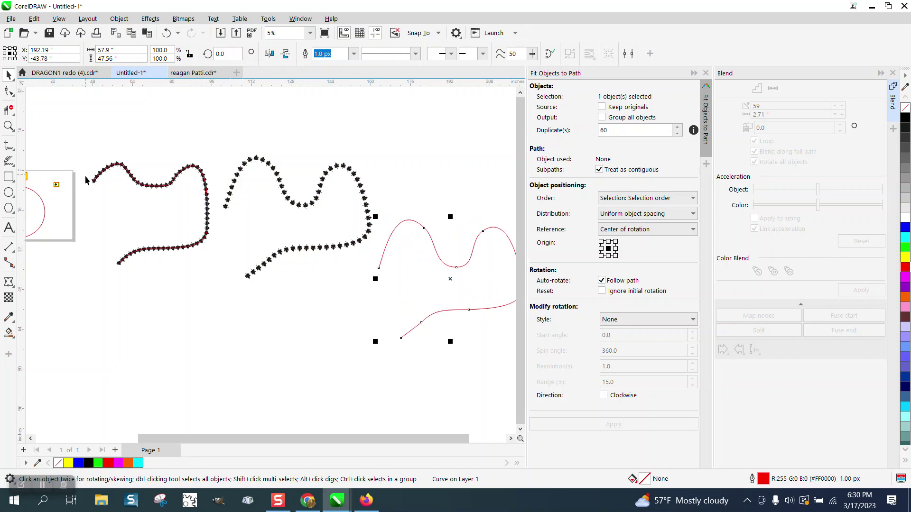
pyautogui.moveTo(96, 184); pyautogui.dragTo(117, 321)
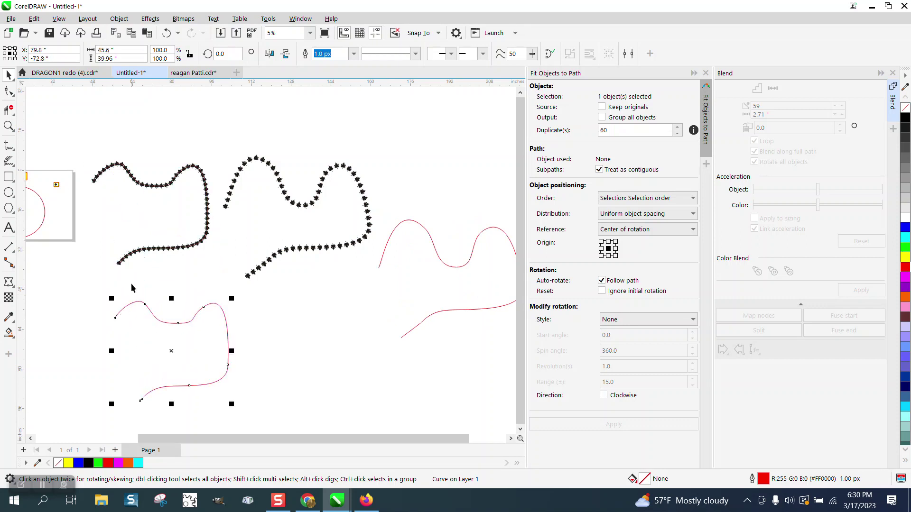
pyautogui.click(9, 127)
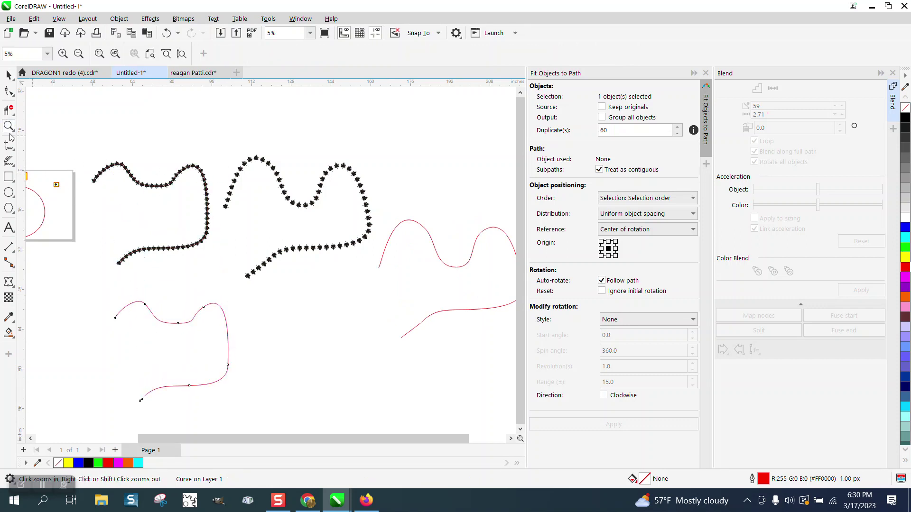
pyautogui.moveTo(181, 163)
pyautogui.mouseDown()
pyautogui.moveTo(320, 210)
pyautogui.moveTo(387, 243)
pyautogui.mouseUp()
pyautogui.rightClick(350, 257)
pyautogui.scroll(-1, 357, 224)
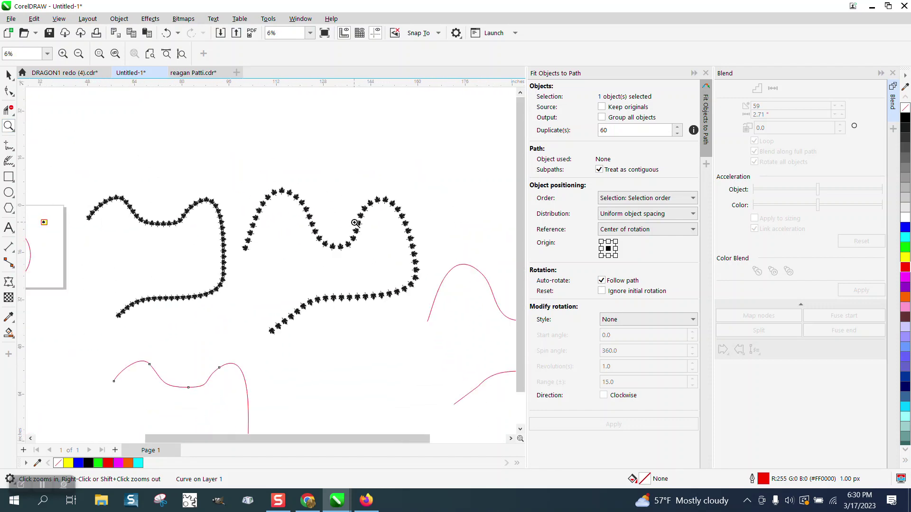
pyautogui.scroll(-1, 353, 223)
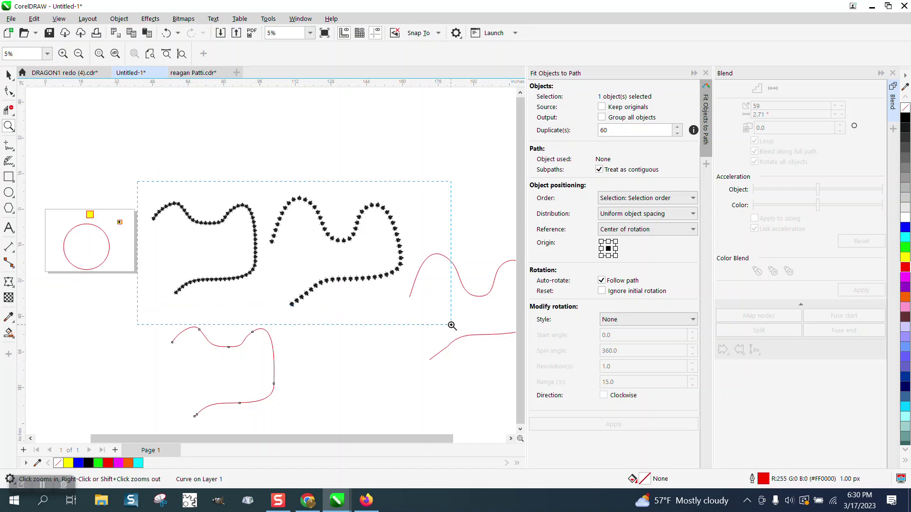
pyautogui.scroll(1, 445, 329)
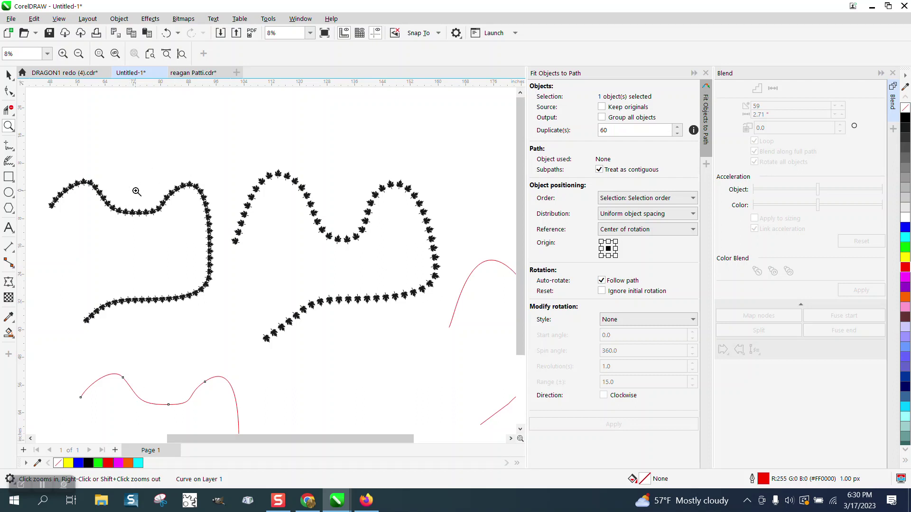
pyautogui.scroll(-1, 135, 191)
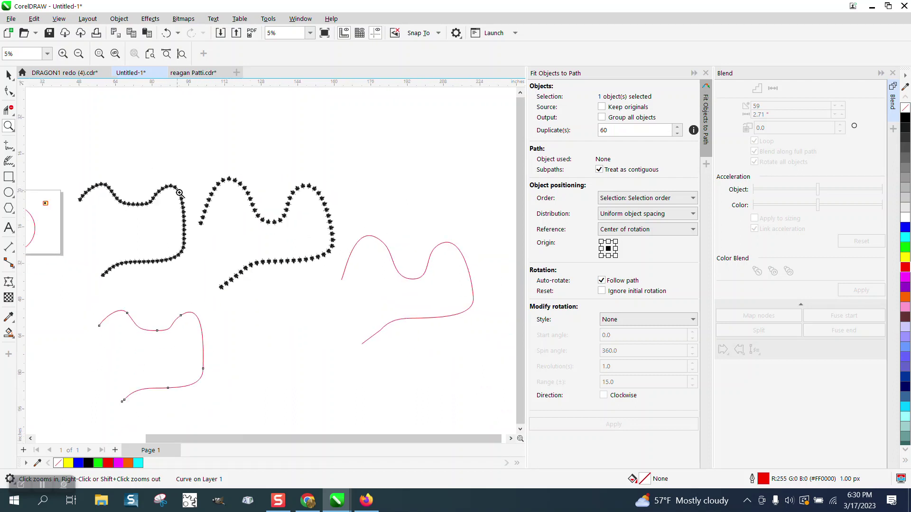
pyautogui.scroll(-2, 180, 194)
pyautogui.scroll(-1, 313, 172)
pyautogui.scroll(-1, 314, 172)
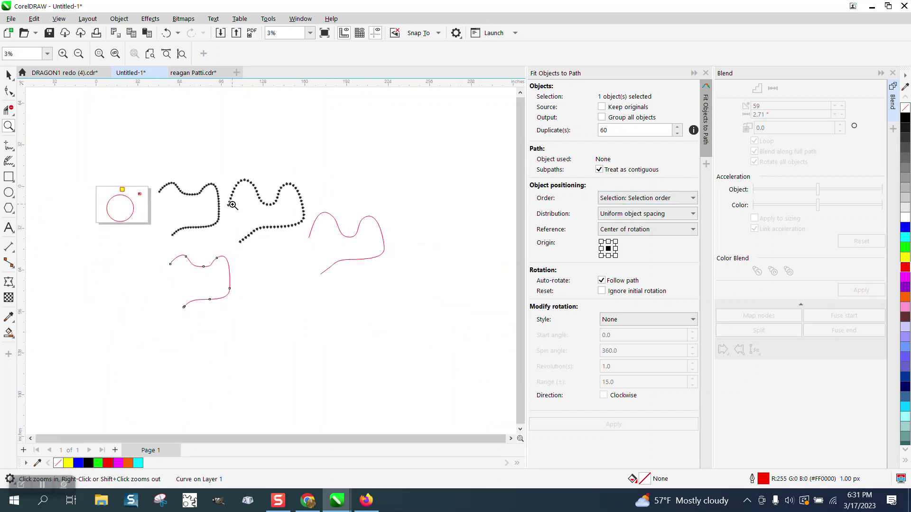
pyautogui.scroll(2, 445, 337)
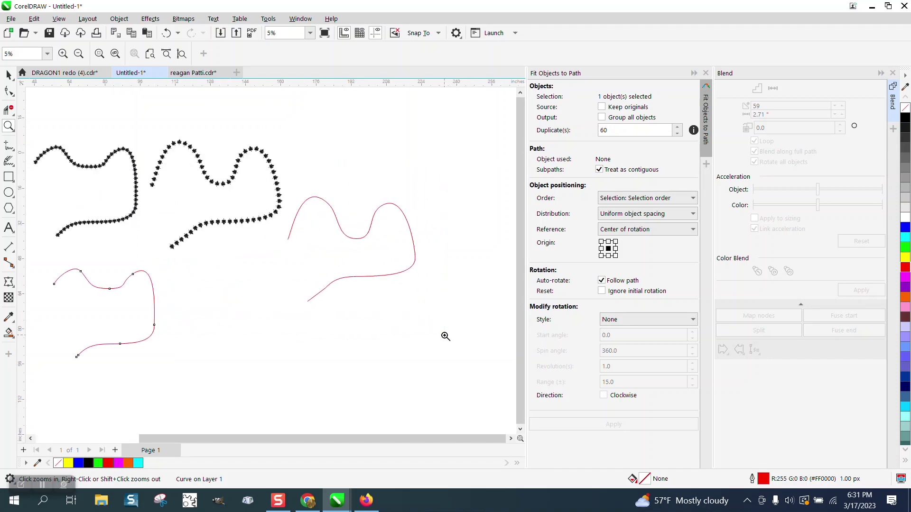